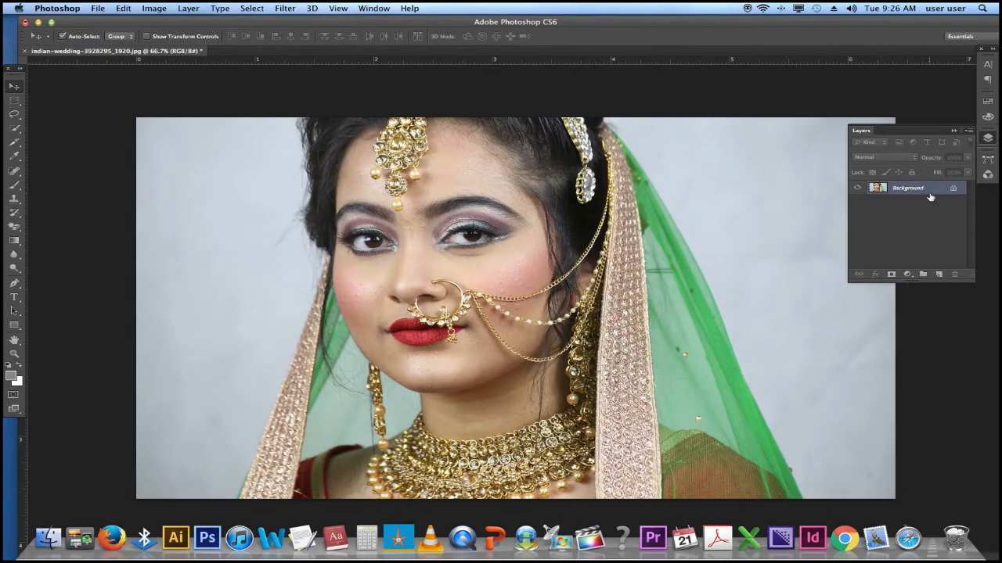
# - Duplicate the Background layer of the portrait
pyautogui.moveTo(931, 193); pyautogui.dragTo(943, 276)
pyautogui.moveTo(943, 276); pyautogui.dragTo(941, 273)
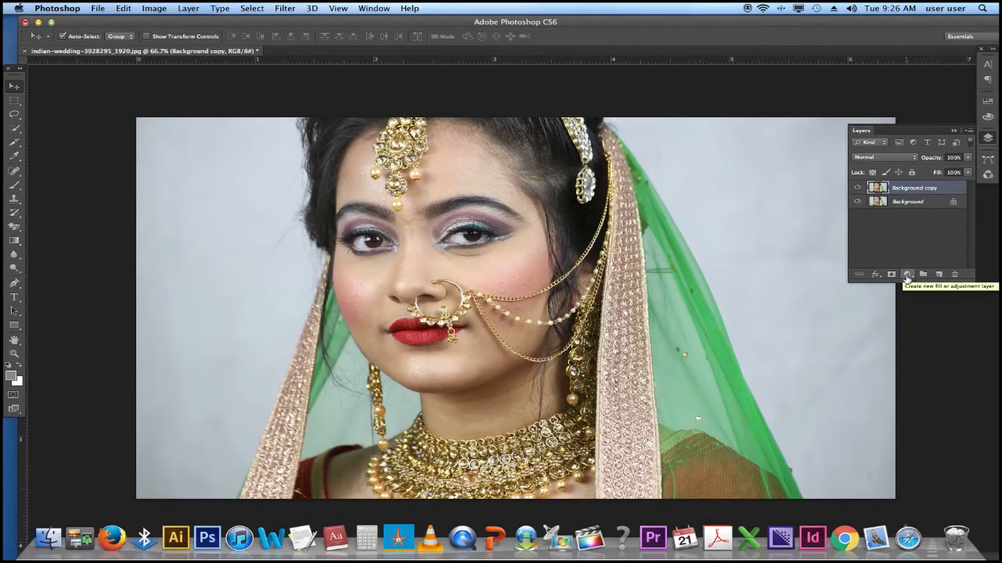
# - Add a Vibrance adjustment layer above the background copy and hide the original Background layer
pyautogui.click(906, 275)
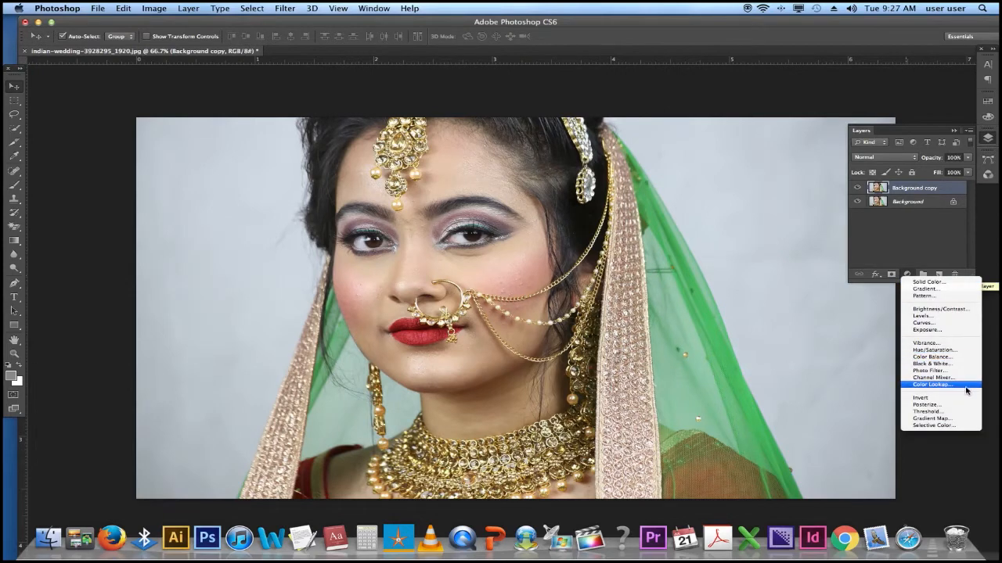
pyautogui.click(925, 343)
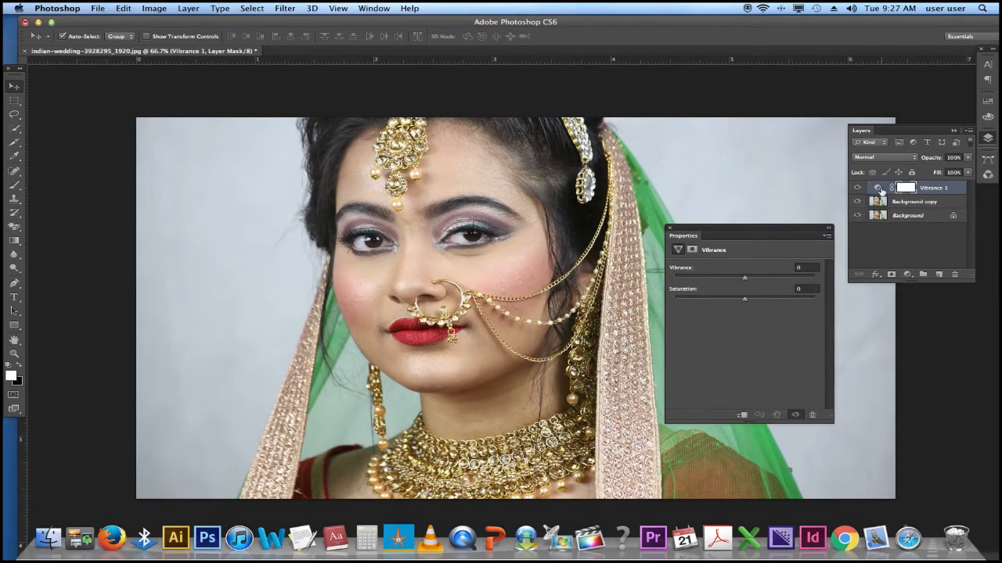
pyautogui.click(858, 216)
# - Try a saturation of +37 on the Vibrance adjustment layer and reset it to 0
pyautogui.moveTo(744, 299); pyautogui.dragTo(771, 302)
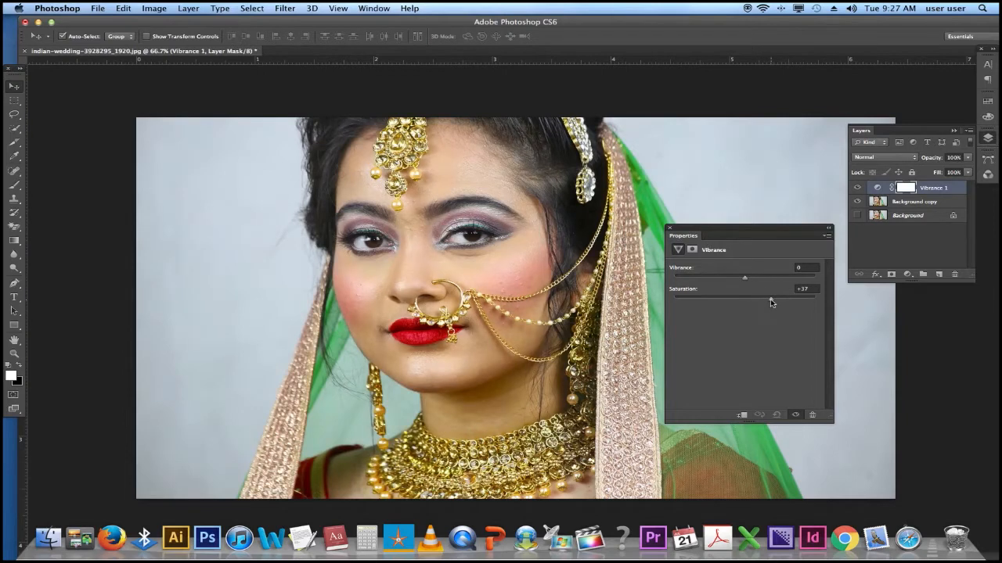
pyautogui.moveTo(771, 303); pyautogui.dragTo(746, 302)
pyautogui.click(806, 289)
pyautogui.moveTo(806, 289); pyautogui.dragTo(789, 289)
pyautogui.write('0')
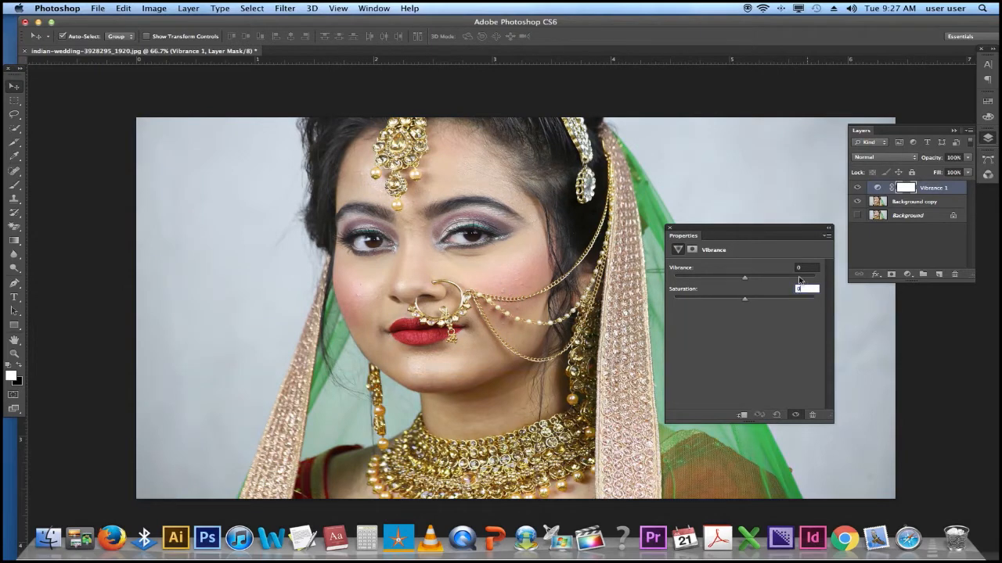
# - Set the vibrance to +65 on the Vibrance adjustment layer and hide that layer
pyautogui.moveTo(745, 280); pyautogui.dragTo(802, 280)
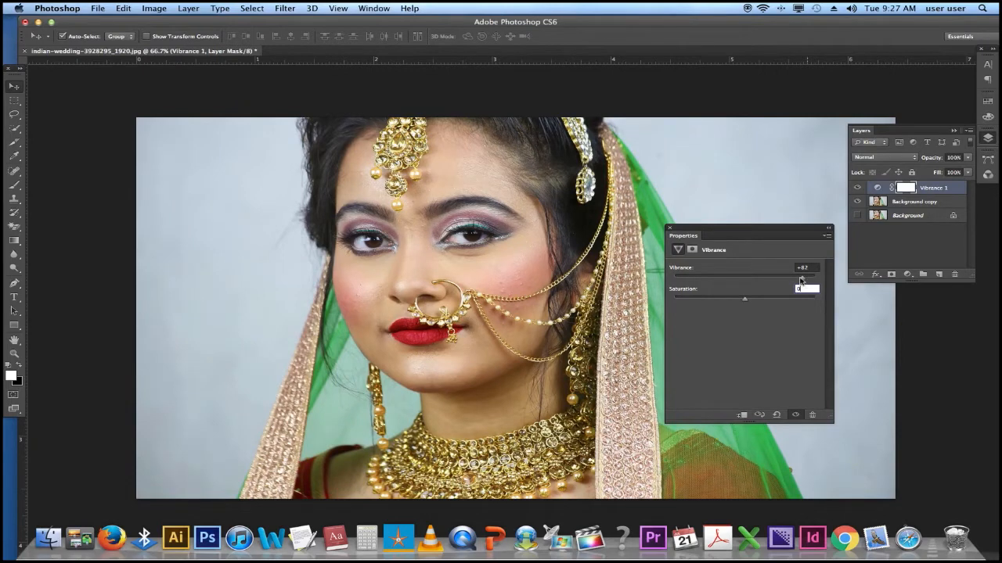
pyautogui.moveTo(800, 279); pyautogui.dragTo(791, 282)
pyautogui.click(858, 189)
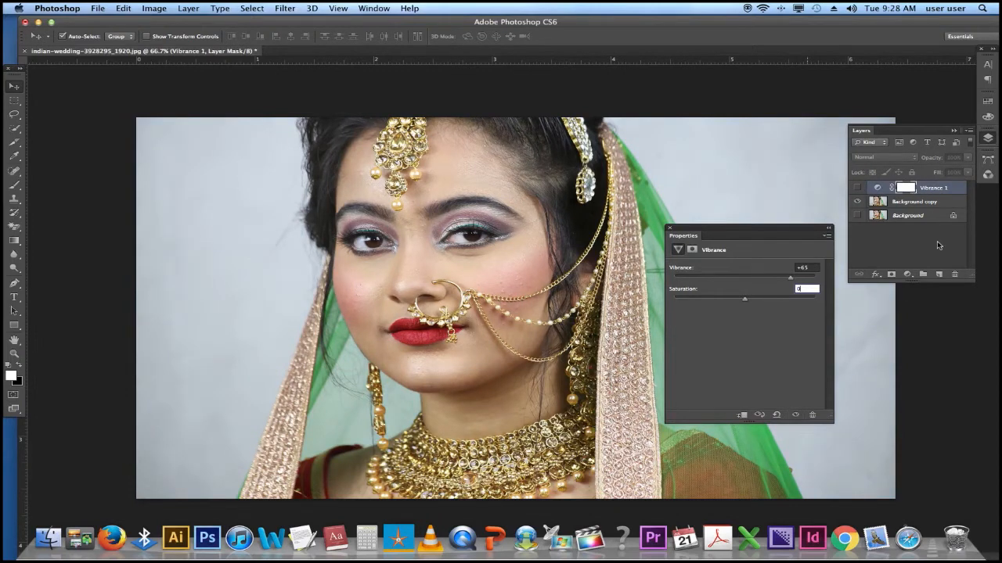
# - Add a Hue/Saturation adjustment layer above the Vibrance layer
pyautogui.click(907, 274)
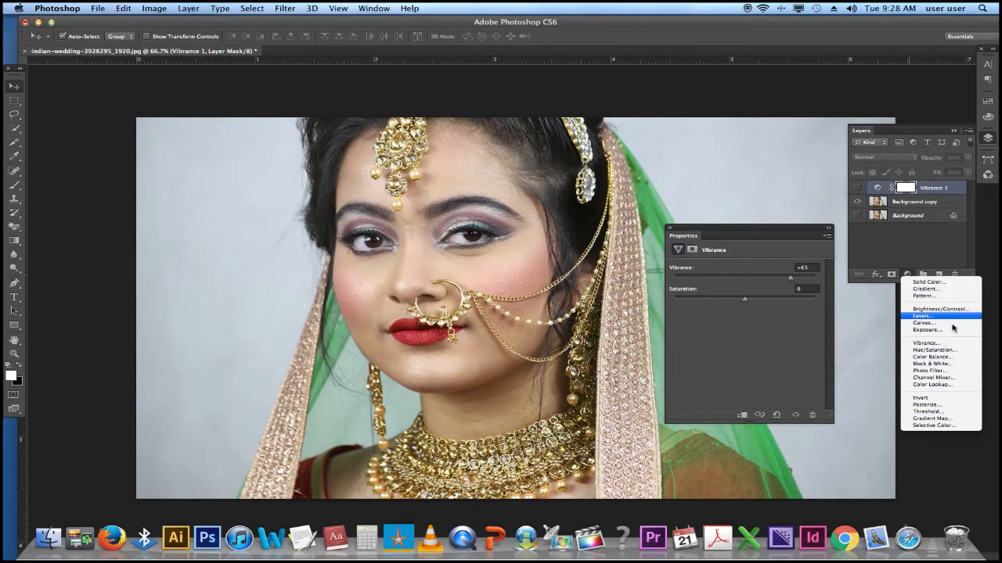
pyautogui.click(935, 349)
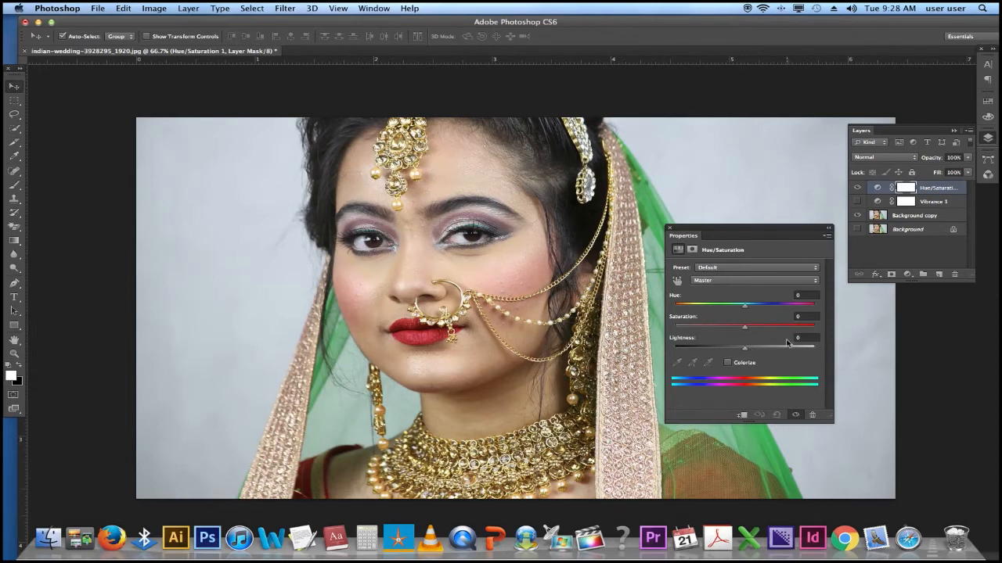
# - Try a higher Master saturation on the Hue/Saturation layer and reset it to 0
pyautogui.moveTo(745, 328); pyautogui.dragTo(774, 330)
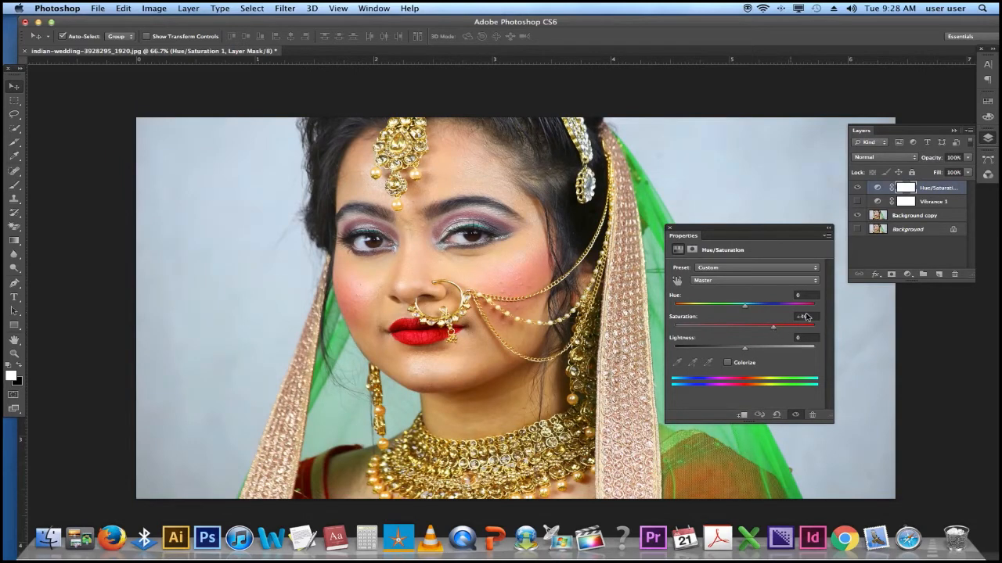
pyautogui.doubleClick(810, 317)
pyautogui.write('0')
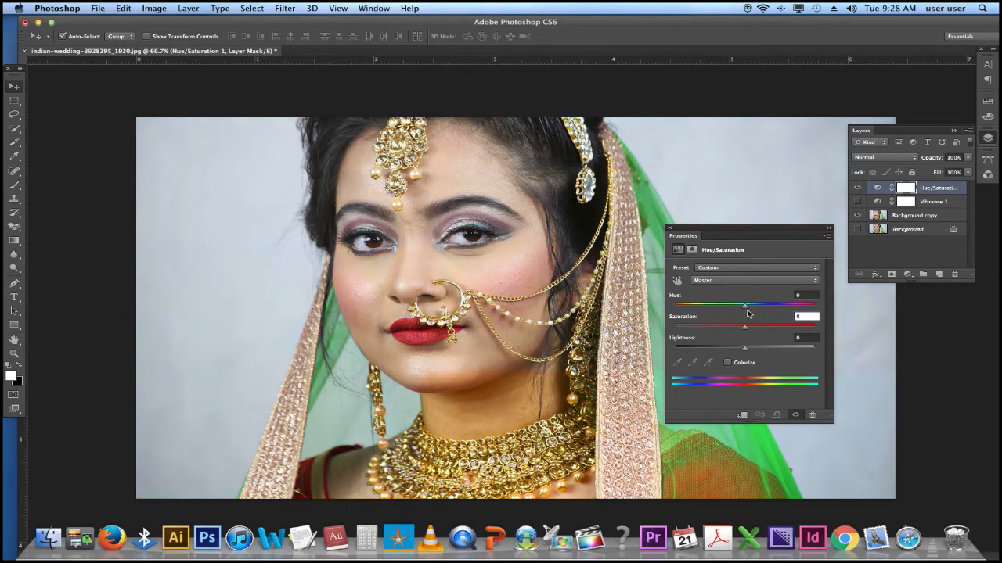
# - Sample the green veil to target the Greens range and raise its saturation to +54
pyautogui.click(678, 280)
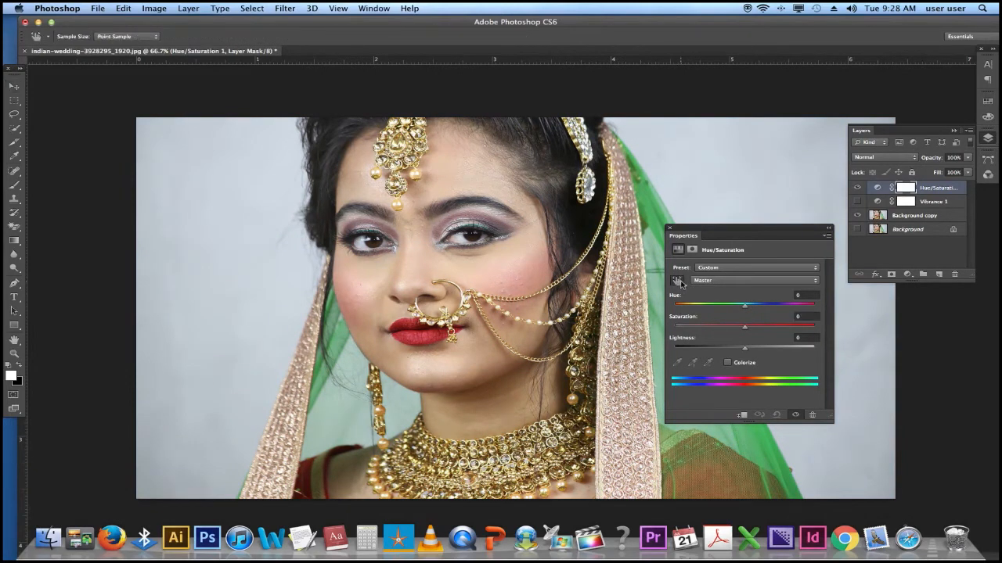
pyautogui.click(659, 222)
pyautogui.moveTo(721, 229); pyautogui.dragTo(771, 244)
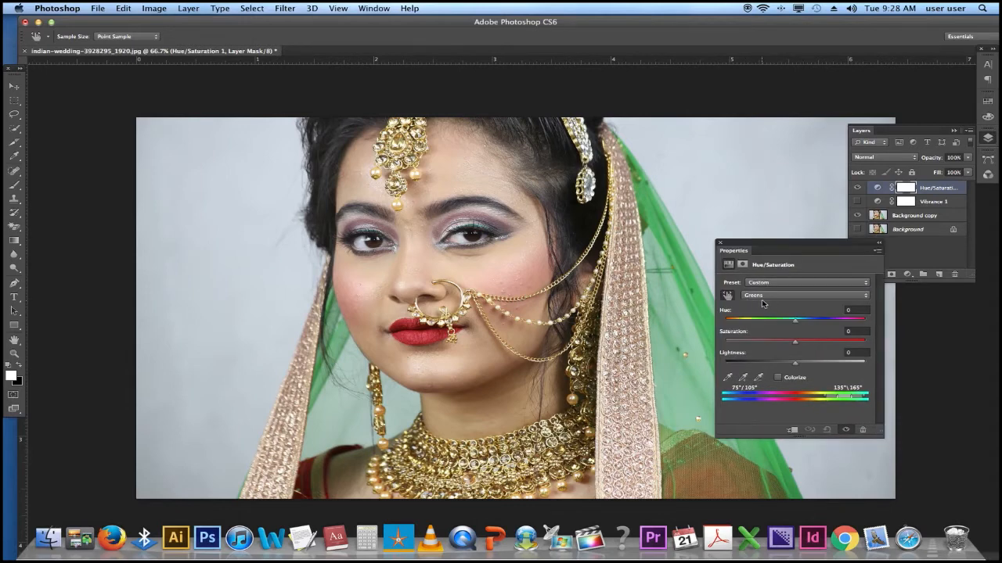
pyautogui.moveTo(795, 342); pyautogui.dragTo(833, 346)
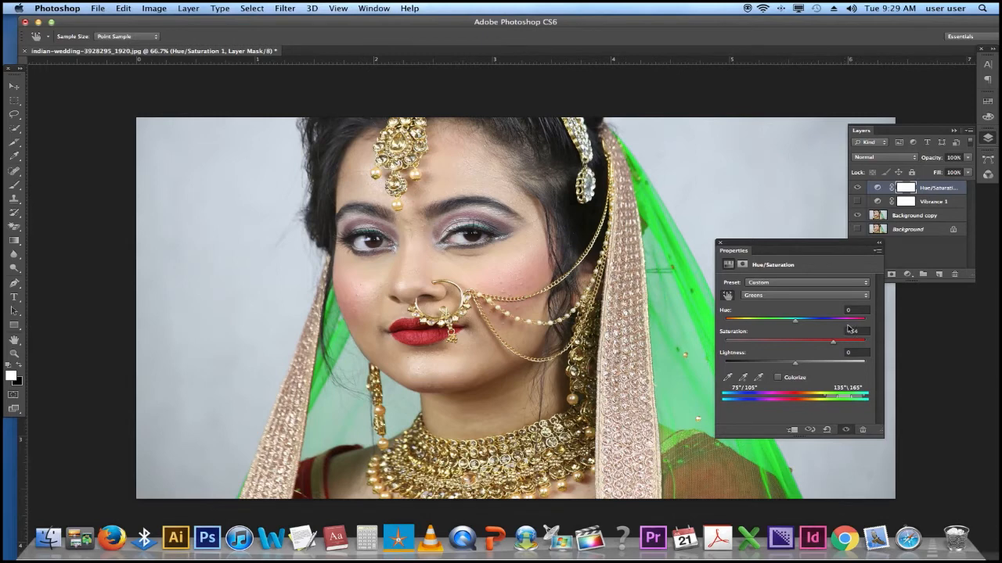
pyautogui.moveTo(844, 247); pyautogui.dragTo(804, 302)
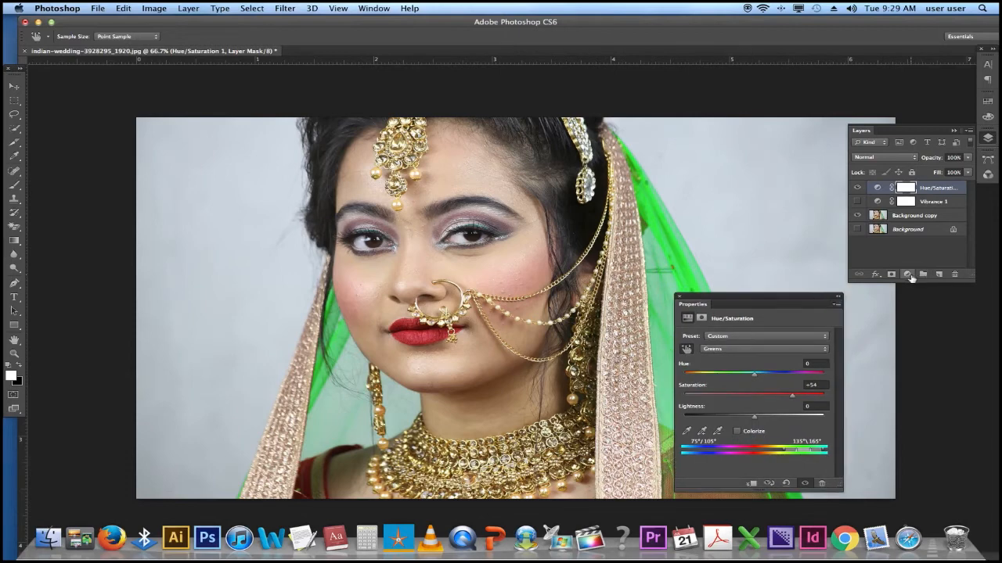
# - Add a second Hue/Saturation adjustment layer and raise the saturation of its Yellows range
pyautogui.click(909, 275)
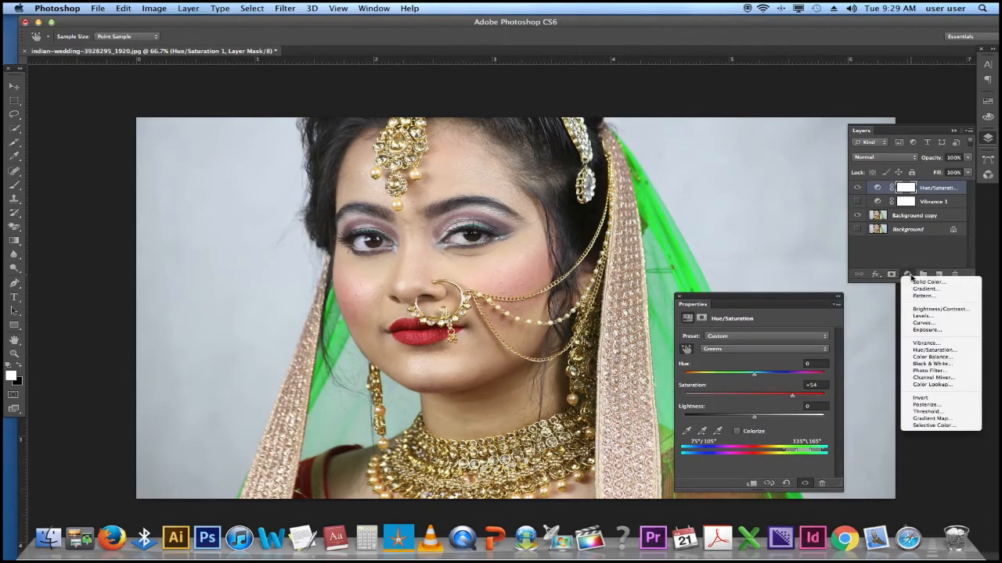
pyautogui.click(954, 351)
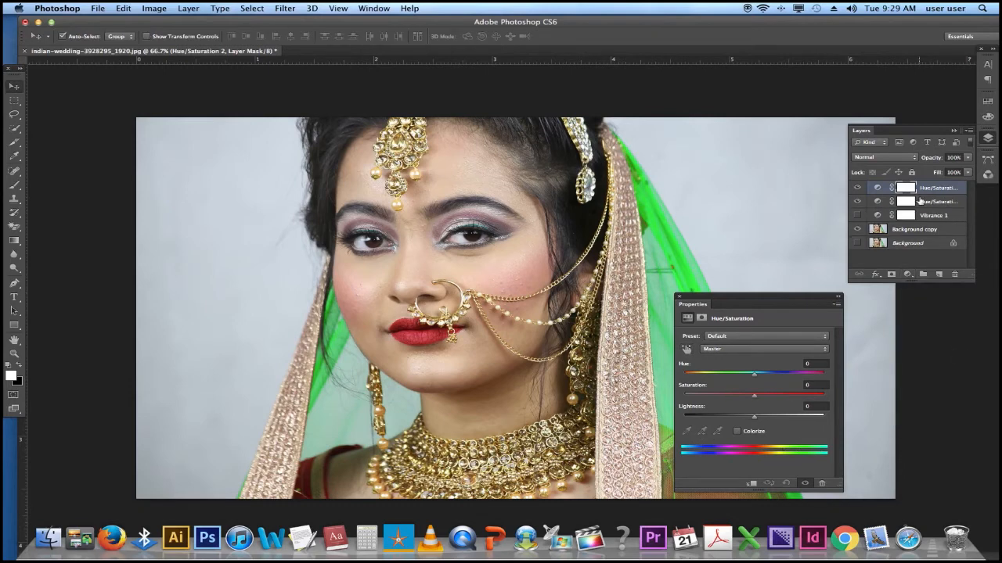
pyautogui.click(907, 191)
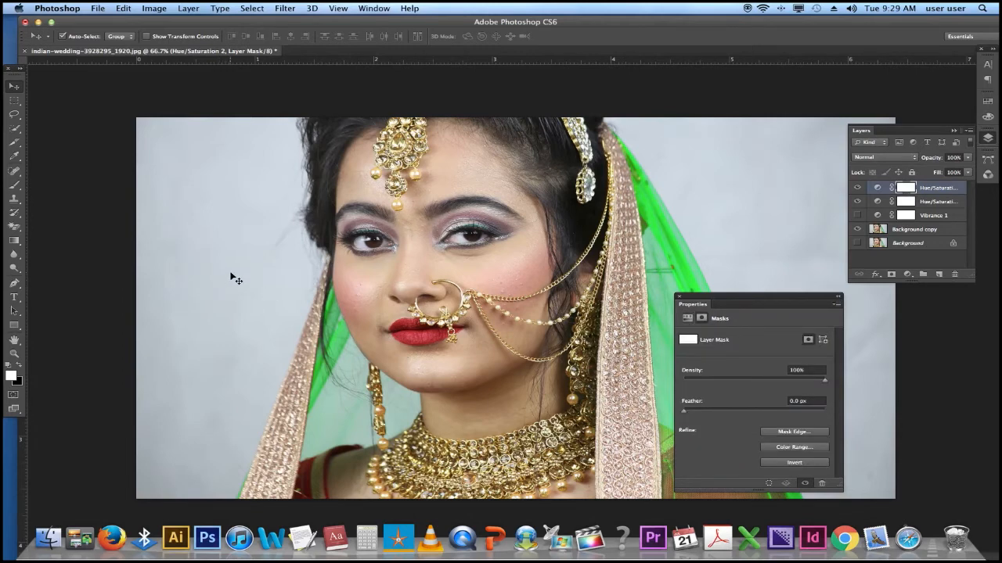
pyautogui.click(687, 317)
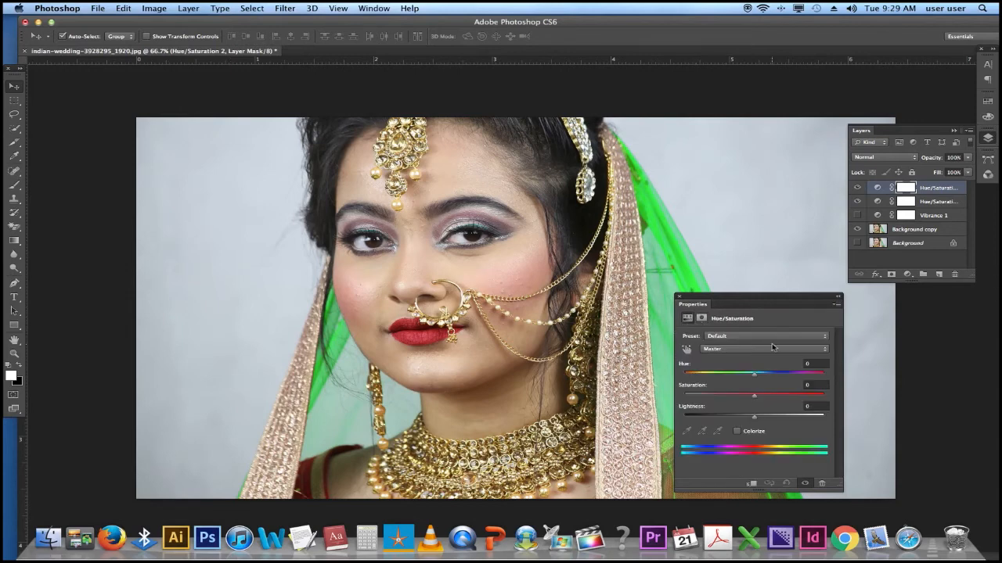
pyautogui.click(736, 354)
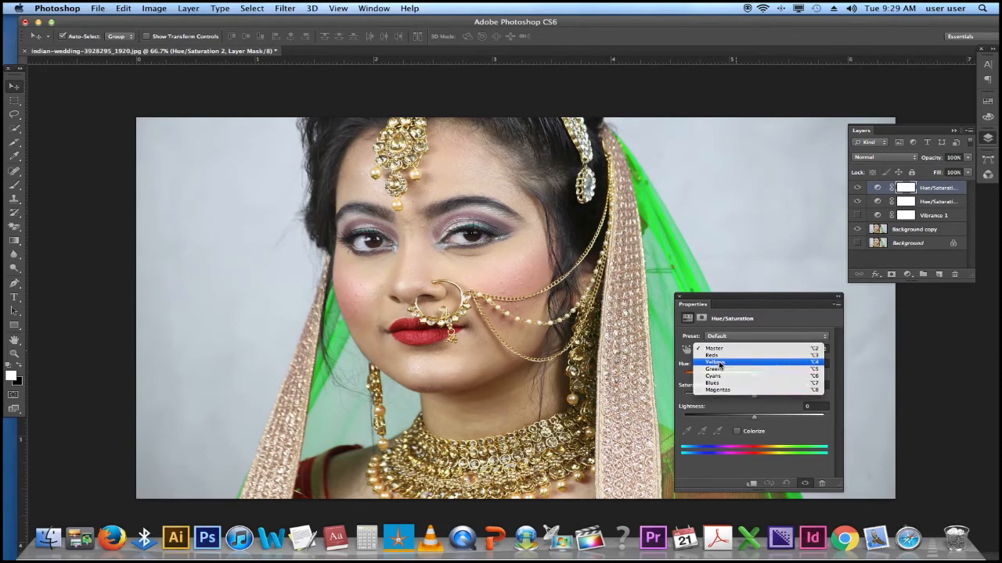
pyautogui.click(718, 363)
pyautogui.moveTo(769, 396)
pyautogui.mouseDown()
pyautogui.moveTo(793, 399)
pyautogui.moveTo(779, 400)
pyautogui.mouseUp()
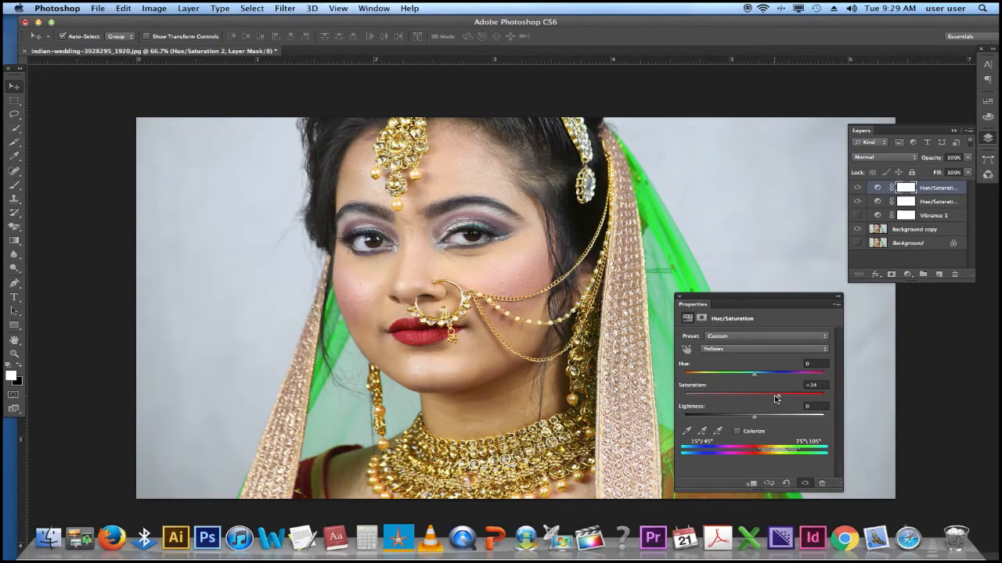
pyautogui.moveTo(776, 400); pyautogui.dragTo(772, 400)
# - Invert the second Hue/Saturation layer's mask to black and set its Yellows saturation to +50
pyautogui.click(907, 188)
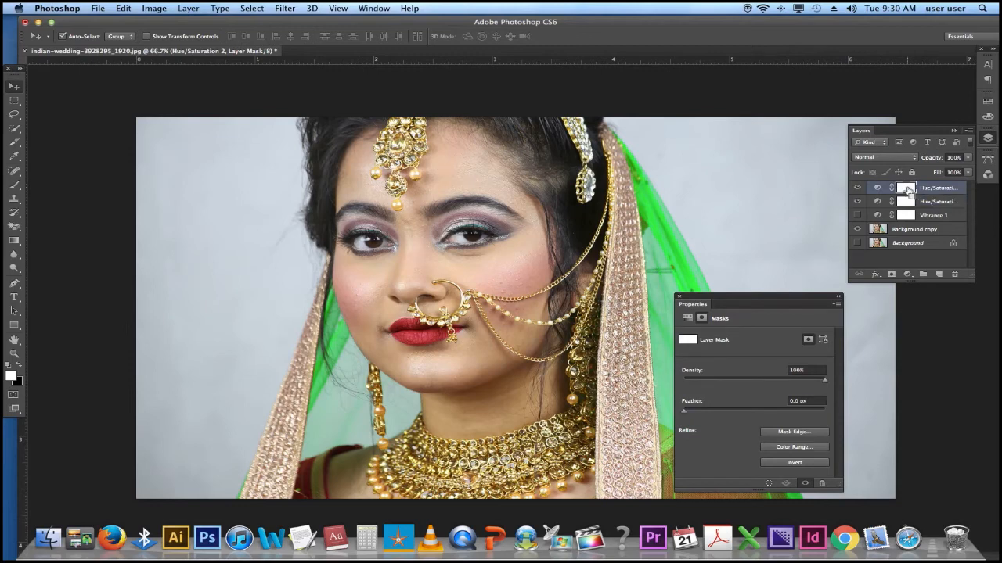
pyautogui.hotkey('ctrl', 'i')
pyautogui.click(687, 318)
# - Paint white with the Brush over the gold nose ring on the layer mask, adjusting the brush size to fit the jewellery
pyautogui.press('b')
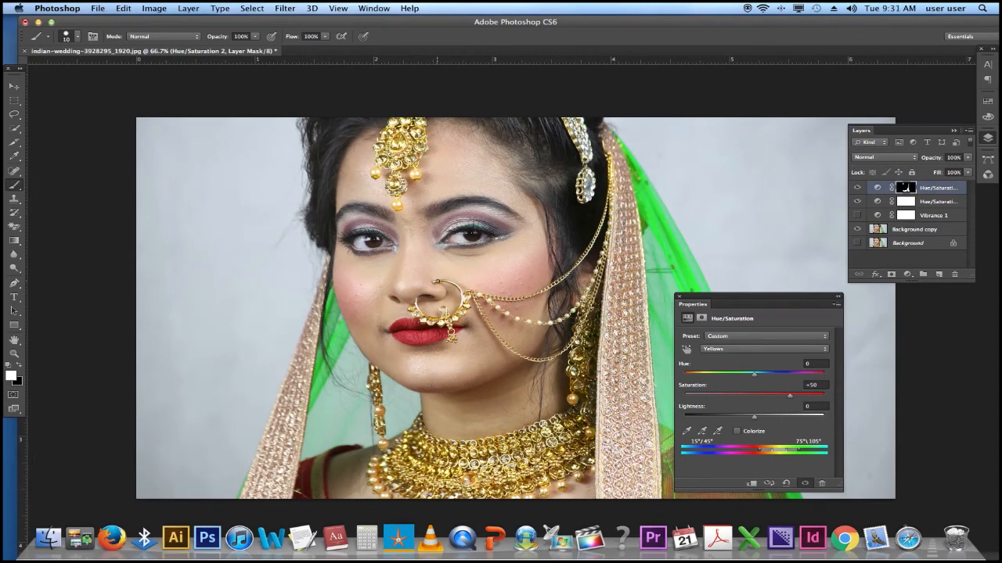
pyautogui.moveTo(443, 281); pyautogui.dragTo(461, 290)
pyautogui.press(']')
pyautogui.press(']')
pyautogui.press(']')
pyautogui.press('[')
pyautogui.press('[')
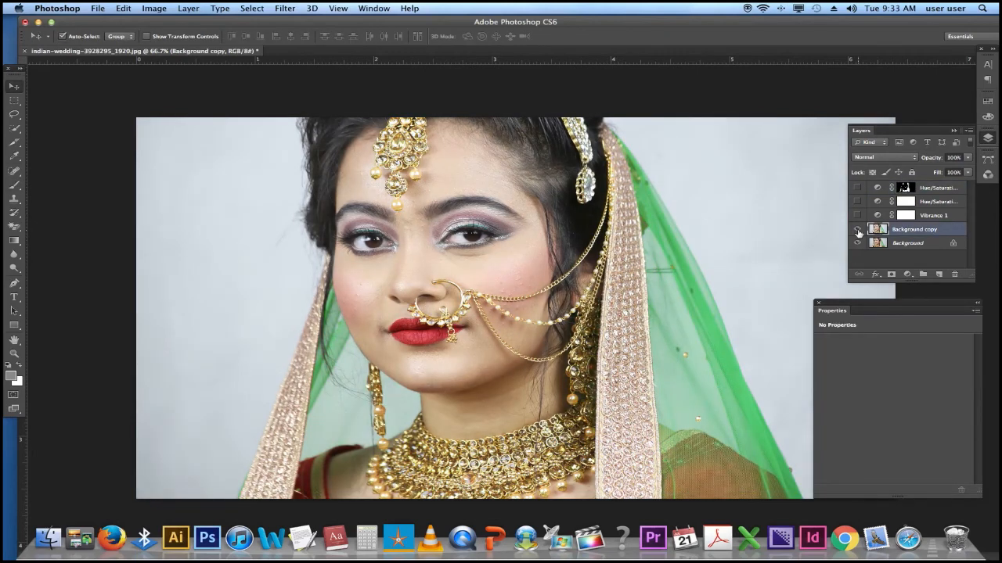
# - Turn the visibility of both Hue/Saturation adjustment layers back on
pyautogui.click(858, 188)
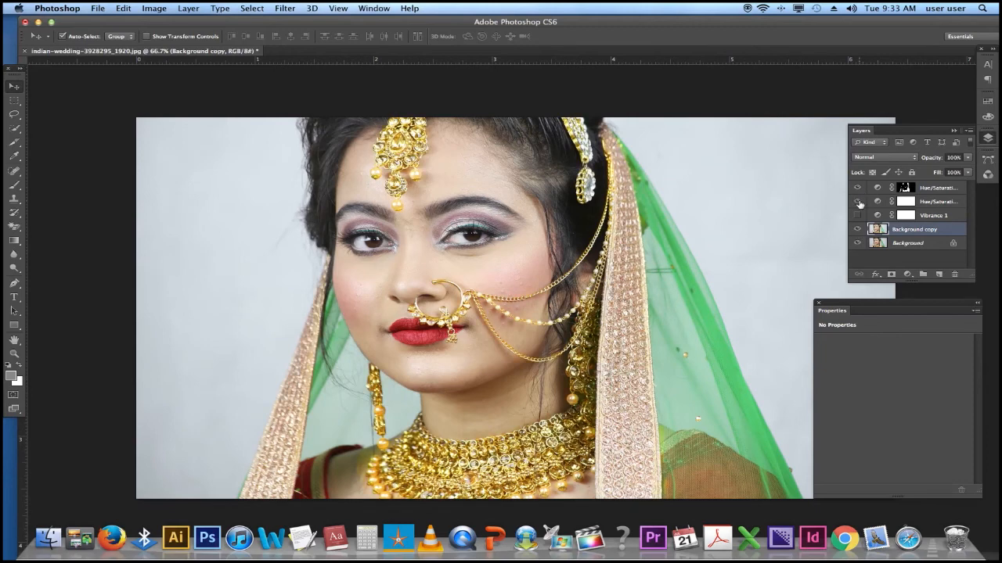
pyautogui.click(858, 202)
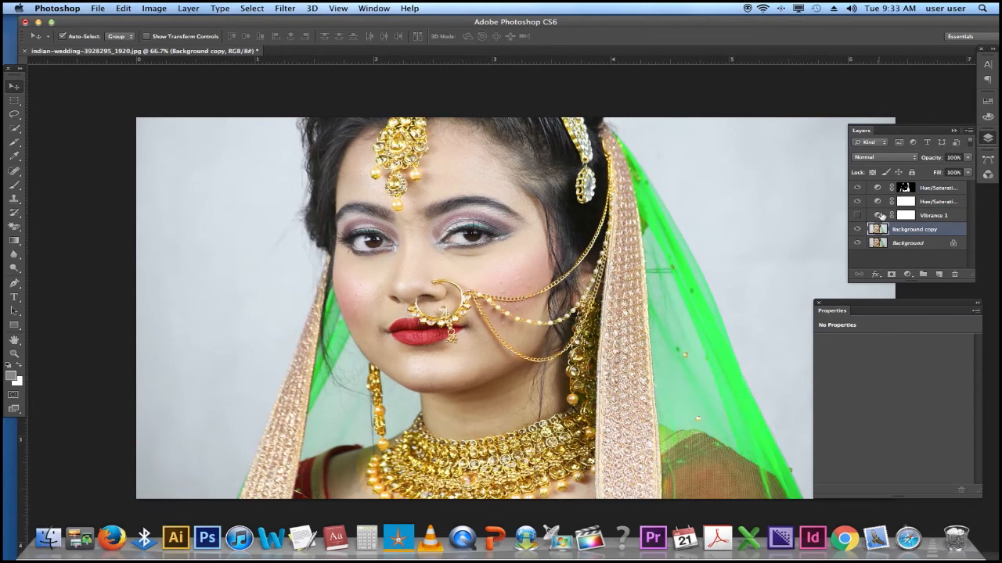